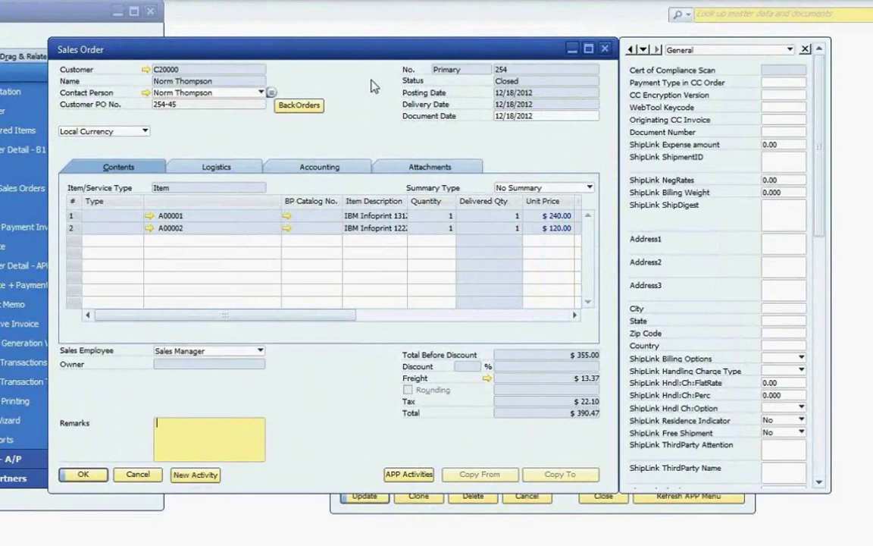
Close the ShipLink user-defined fields panel beside sales order 254
left_click(805, 49)
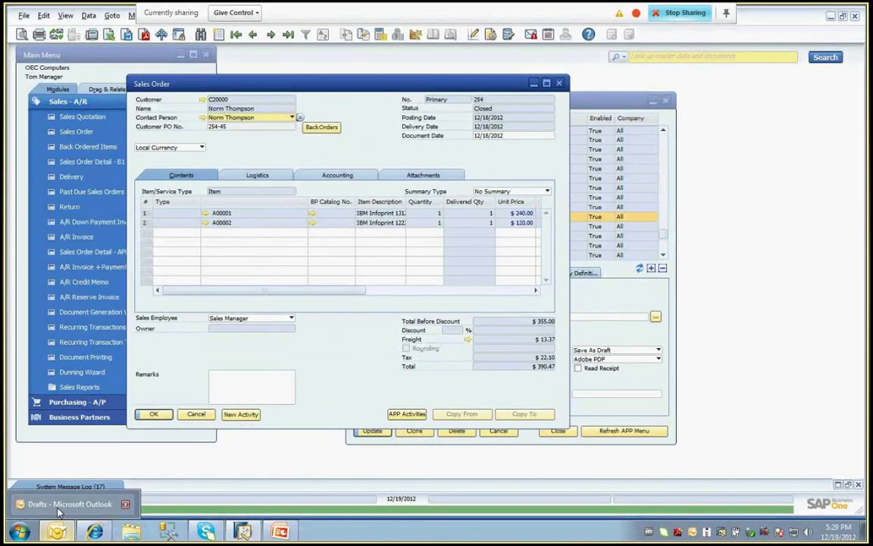
Open the Sales Order Acknowledgement draft for order #254 in Outlook and look over its body
left_click(59, 509)
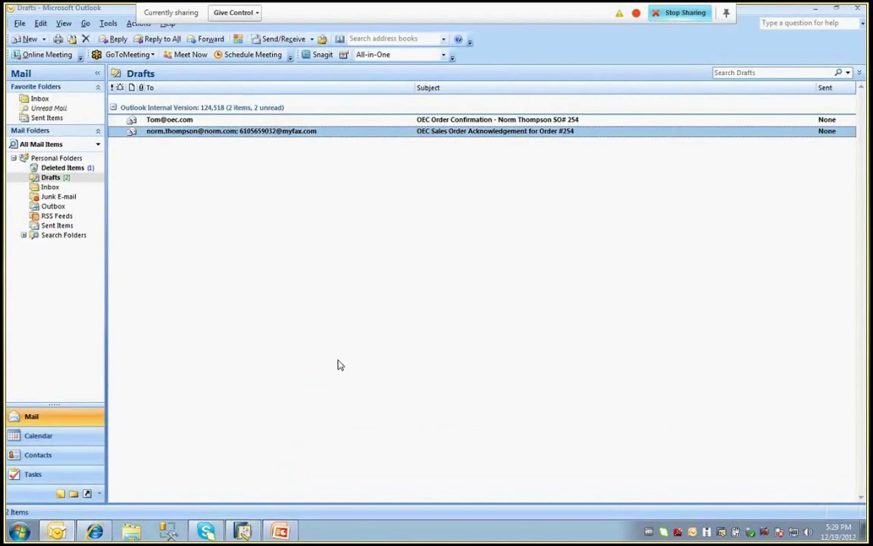
double_click(253, 133)
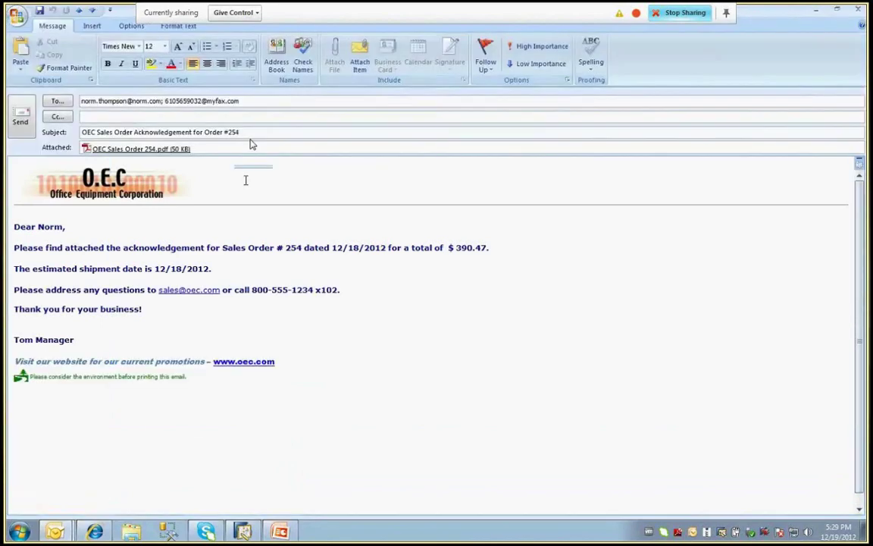
left_click(311, 395)
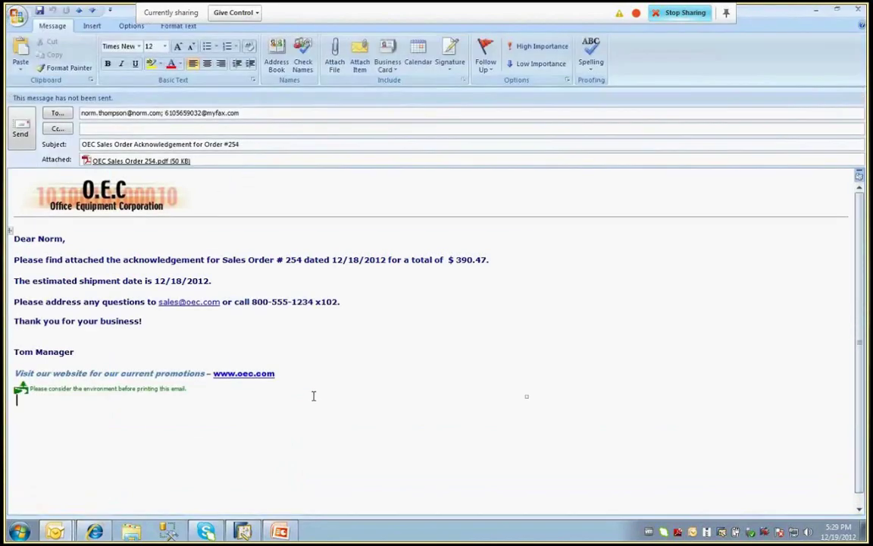
key("ctrl+a")
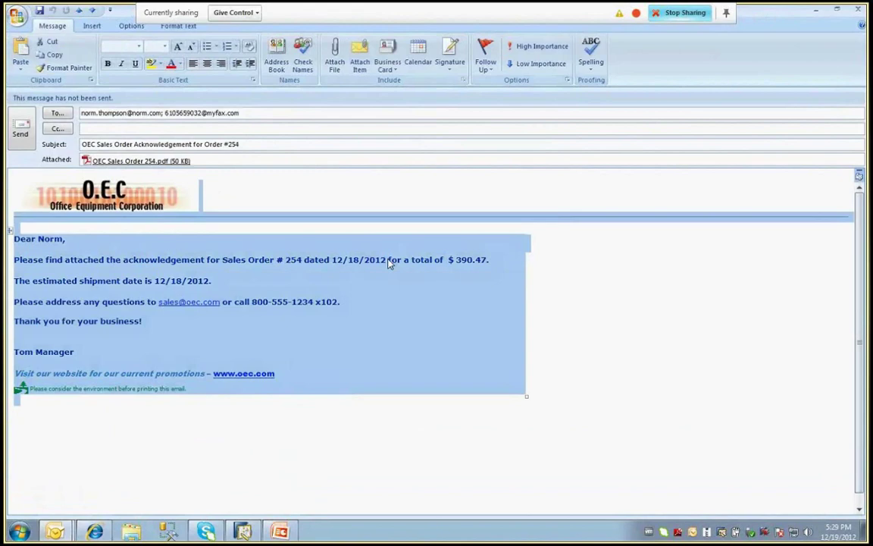
left_click(522, 306)
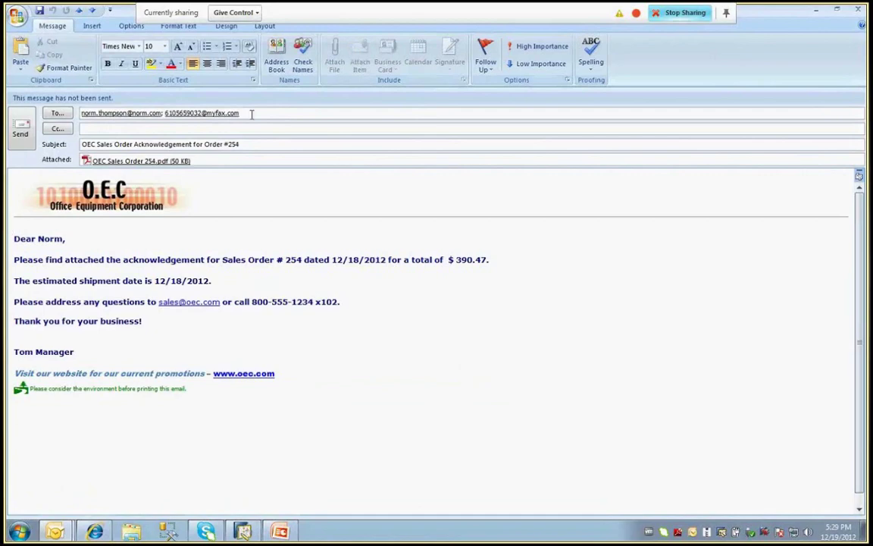
Check the draft's recipient and fax addresses and the order number 254 in subject and body
left_click_drag(252, 114, 82, 114)
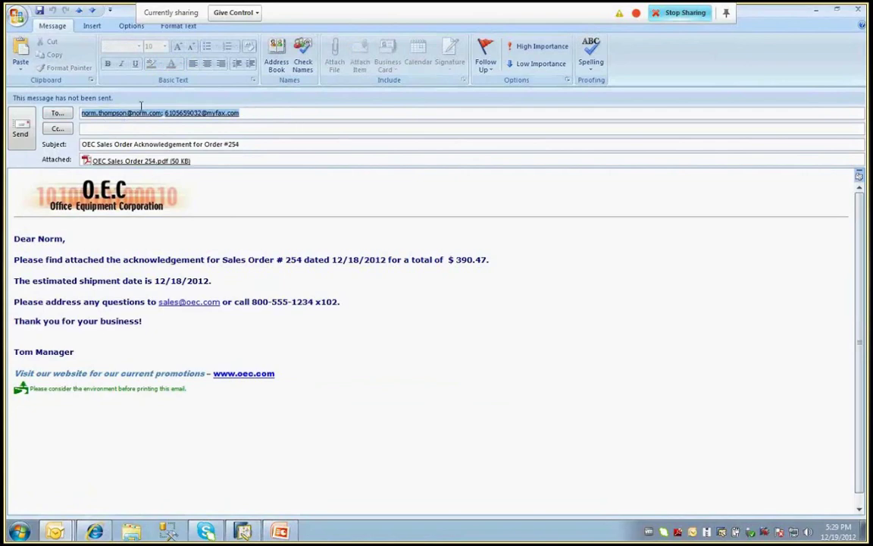
left_click(185, 112)
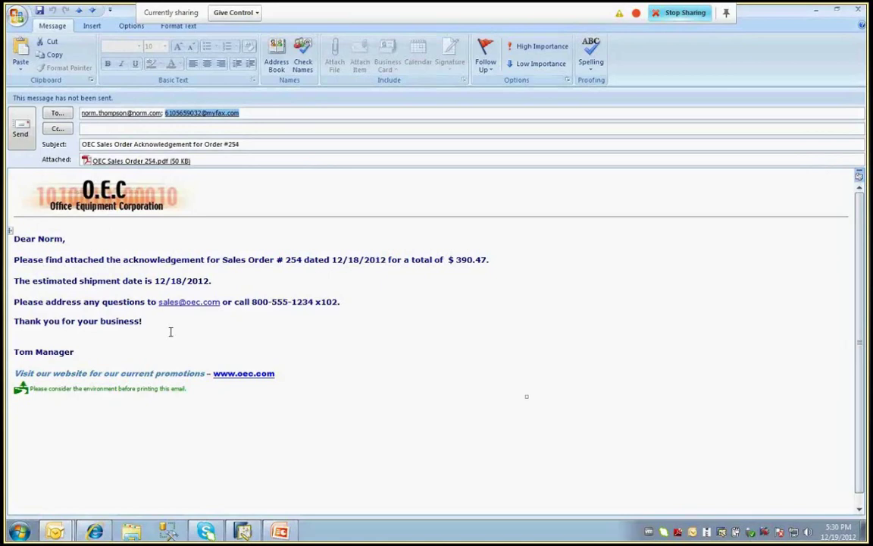
double_click(231, 144)
double_click(287, 260)
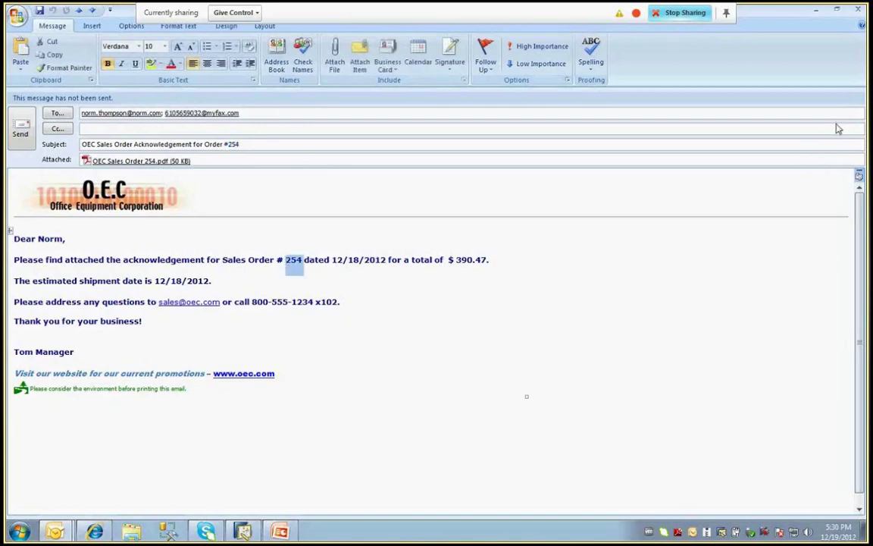
Open the OEC Order Confirmation draft for SO# 254 and read its greeting, shipping date and commission lines
left_click(818, 17)
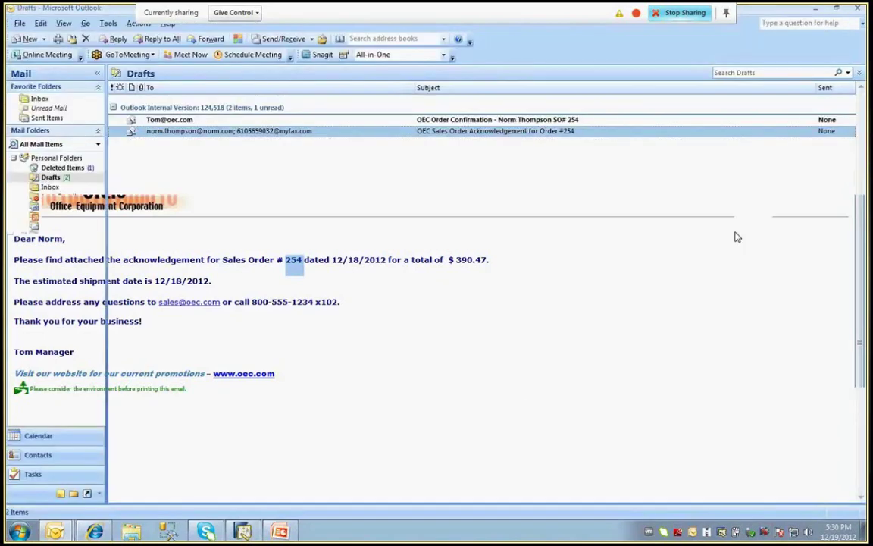
left_click(580, 121)
double_click(579, 121)
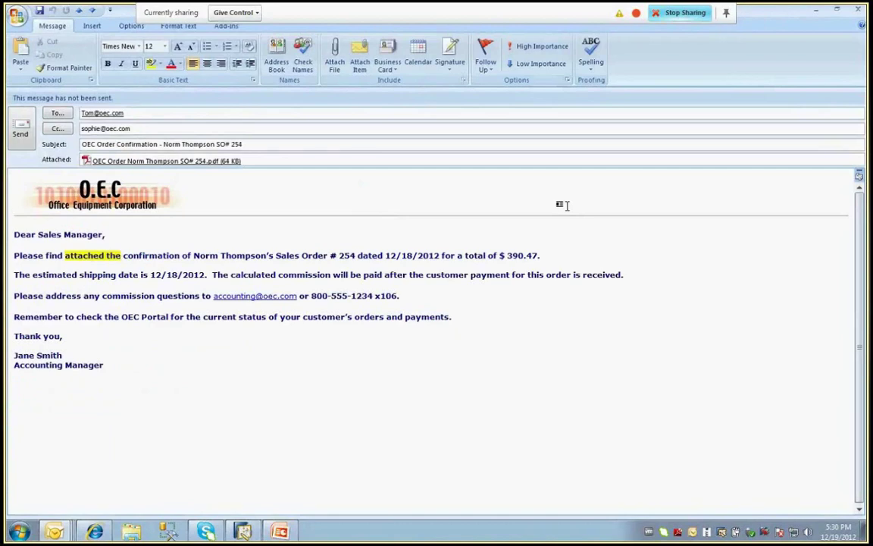
left_click(164, 144)
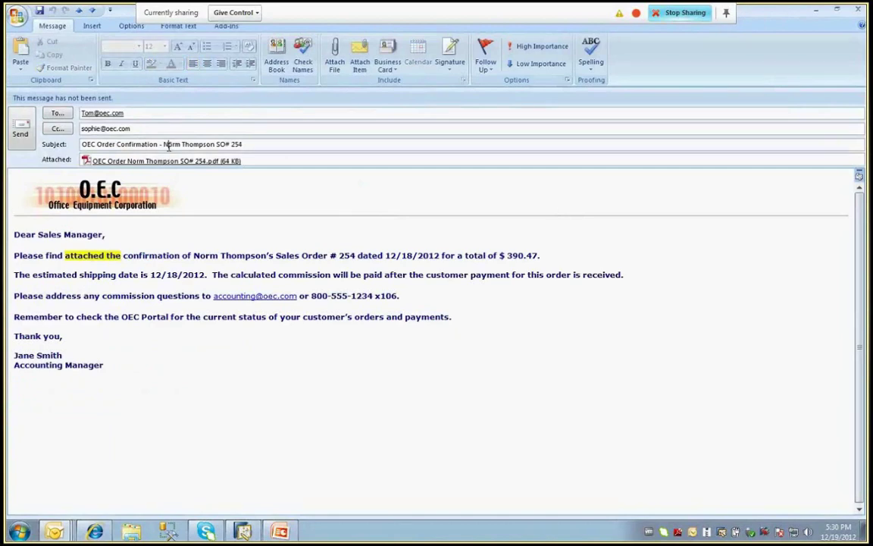
left_click_drag(38, 234, 219, 265)
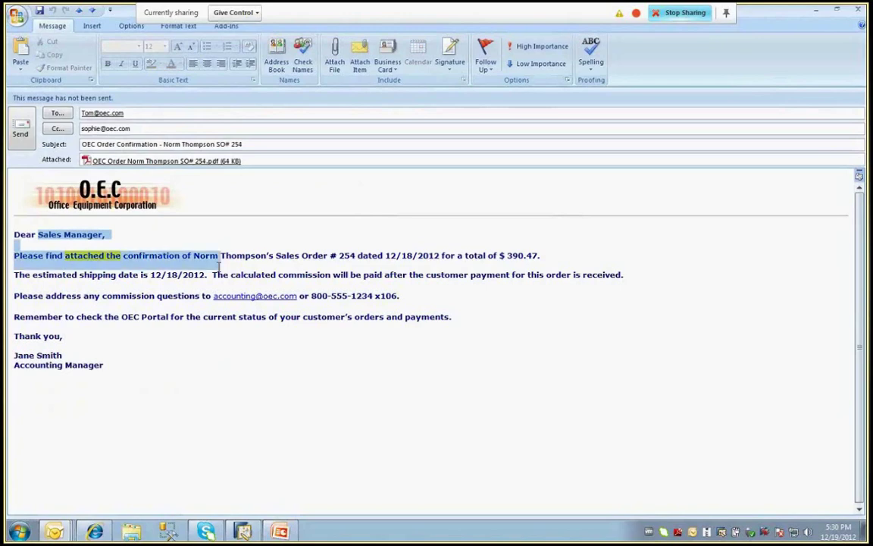
left_click(219, 267)
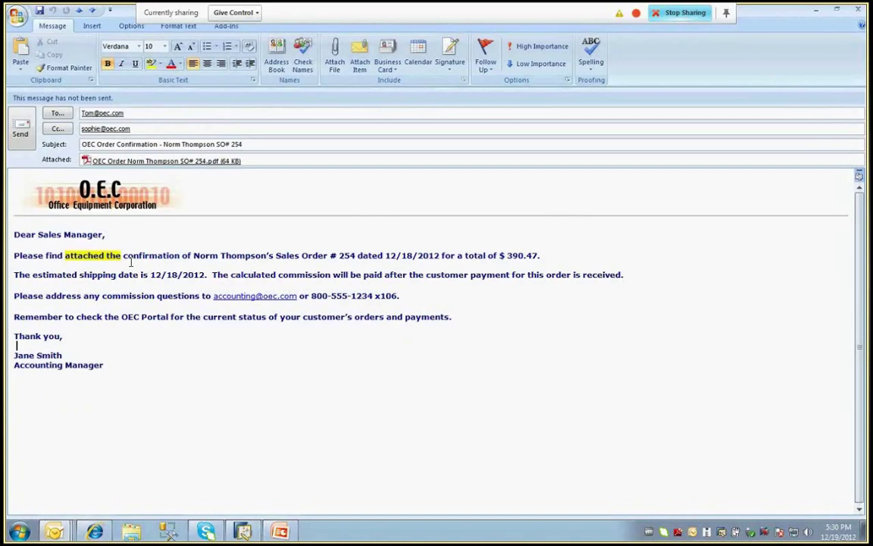
triple_click(313, 273)
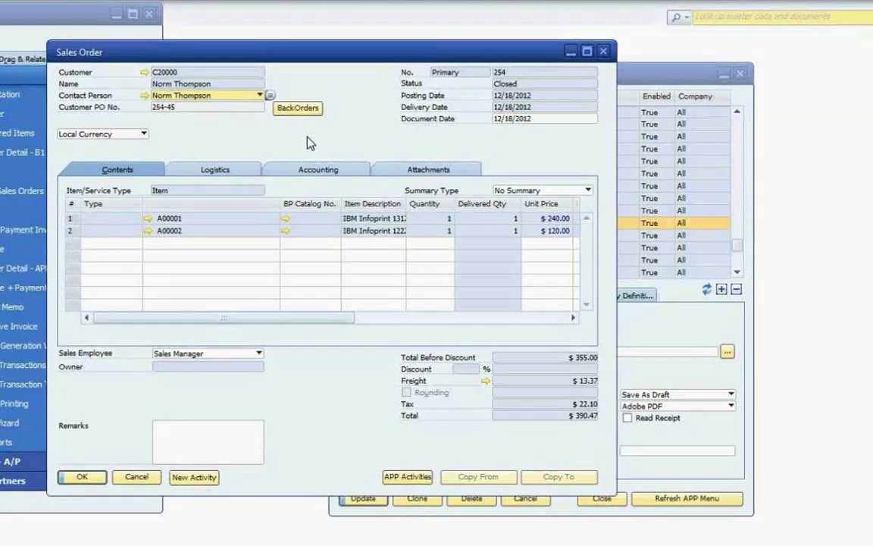
Open activity 1199 from the sales order's related activities and select its attached order file
right_click(309, 143)
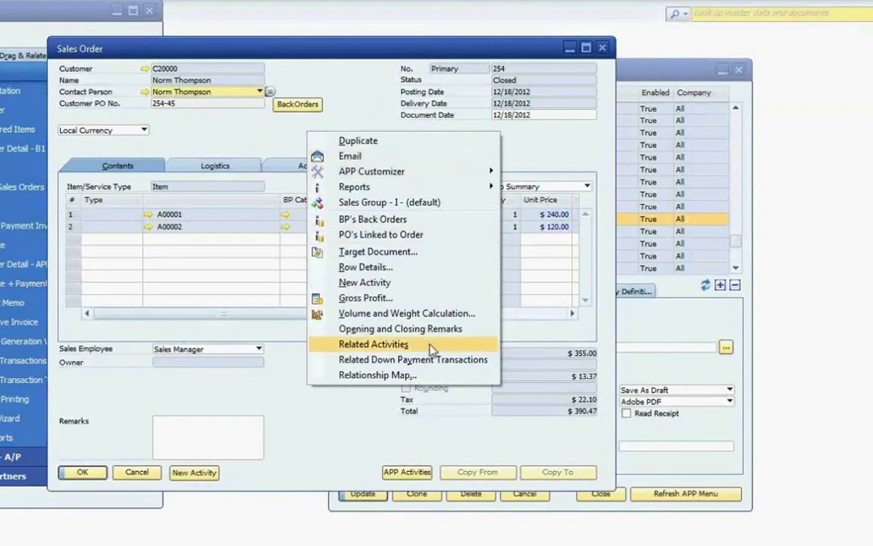
left_click(432, 347)
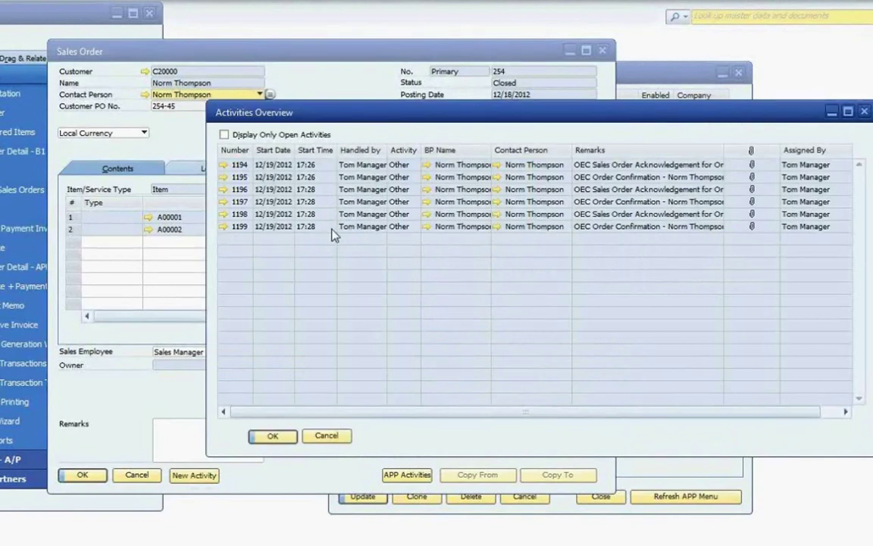
left_click(224, 227)
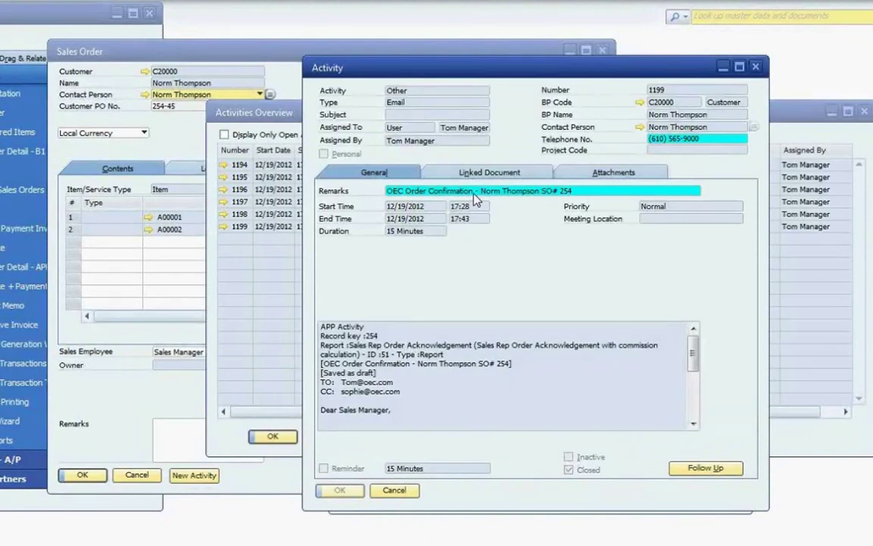
left_click_drag(692, 351, 695, 397)
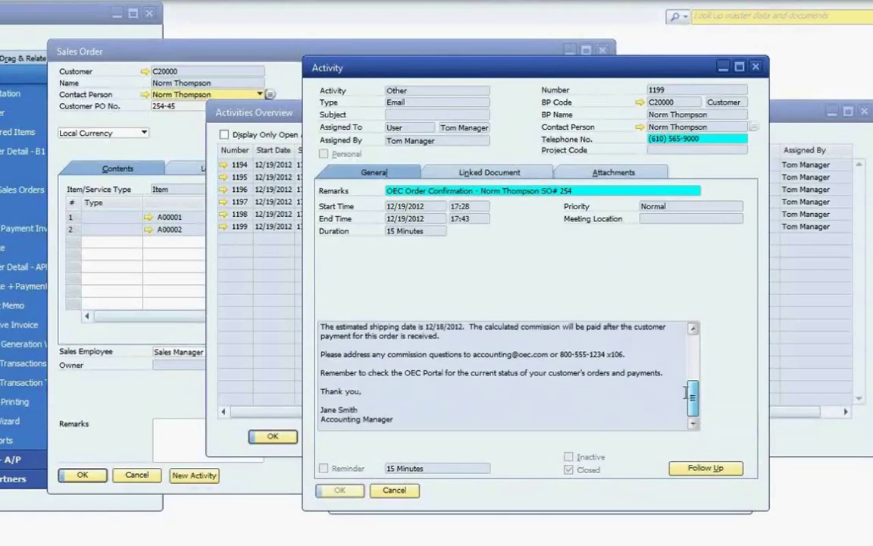
left_click(556, 175)
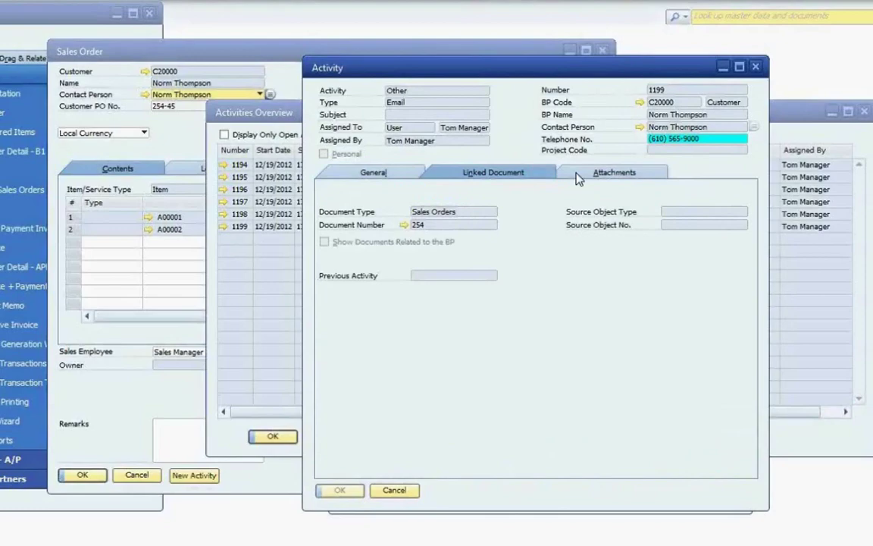
left_click(596, 175)
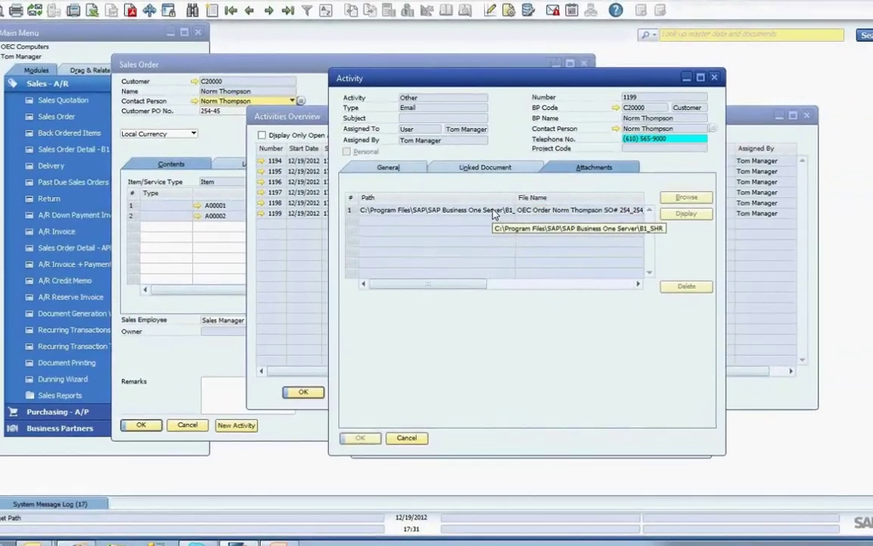
left_click(492, 210)
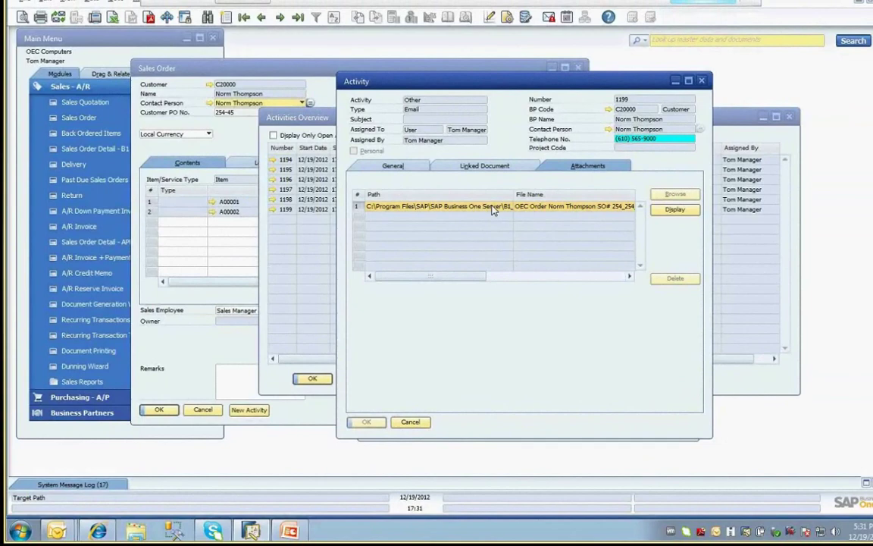
View the attached sales order 254 PDF in Adobe Reader, then close it
double_click(492, 209)
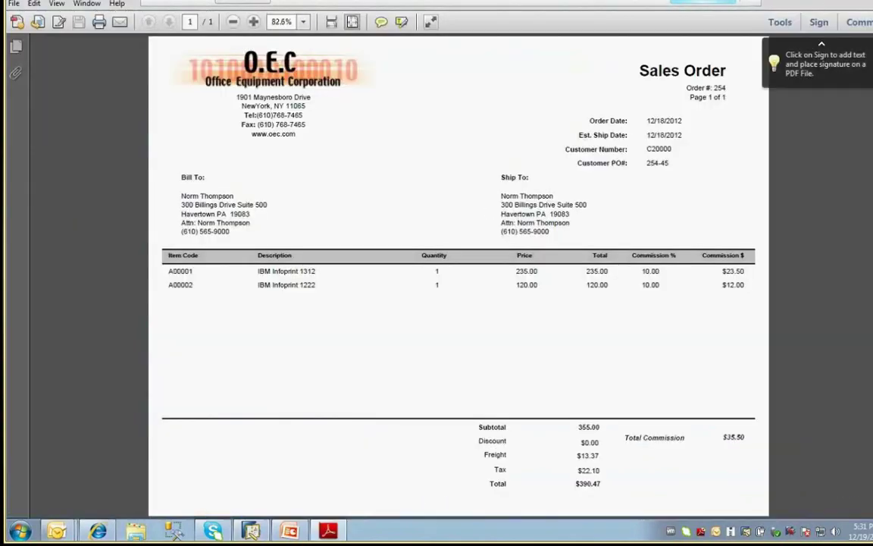
key("alt+F4")
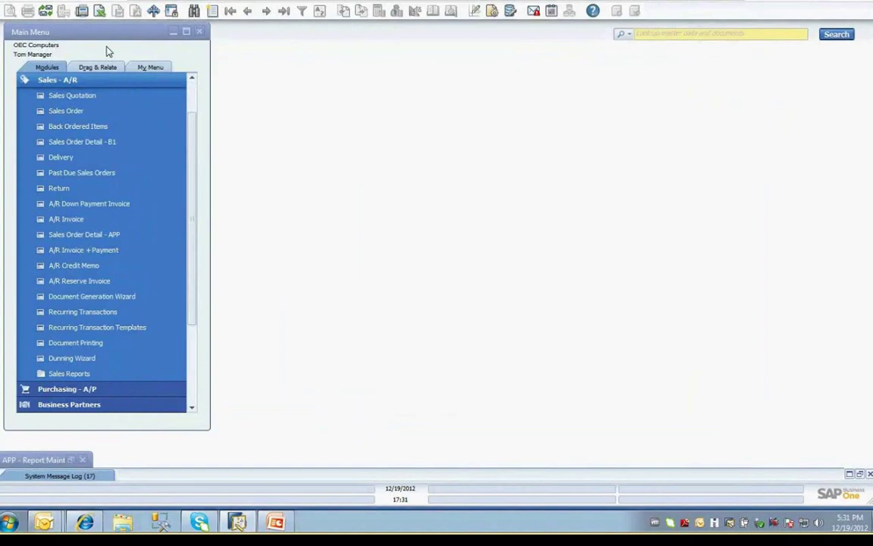
Print A/R Invoices 105 to 110 through Document Printing, sending each by contact preferences
left_click(66, 342)
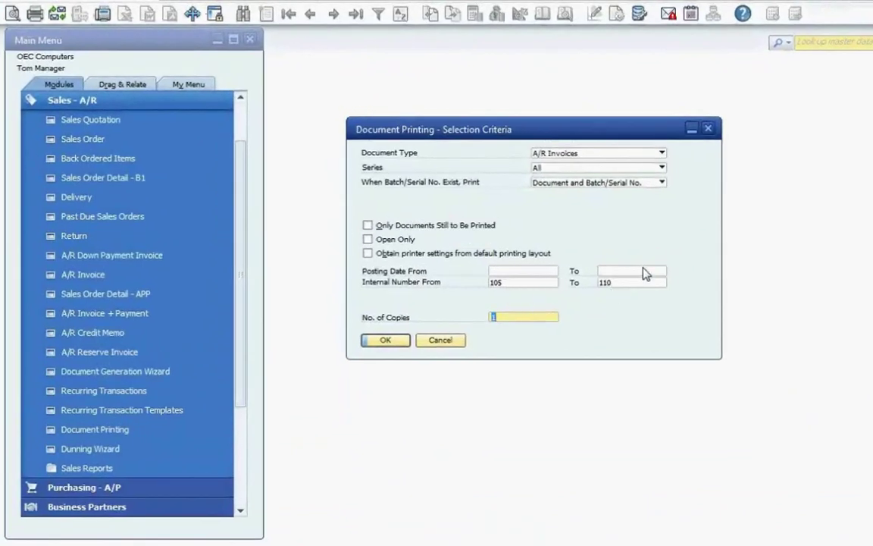
left_click(615, 155)
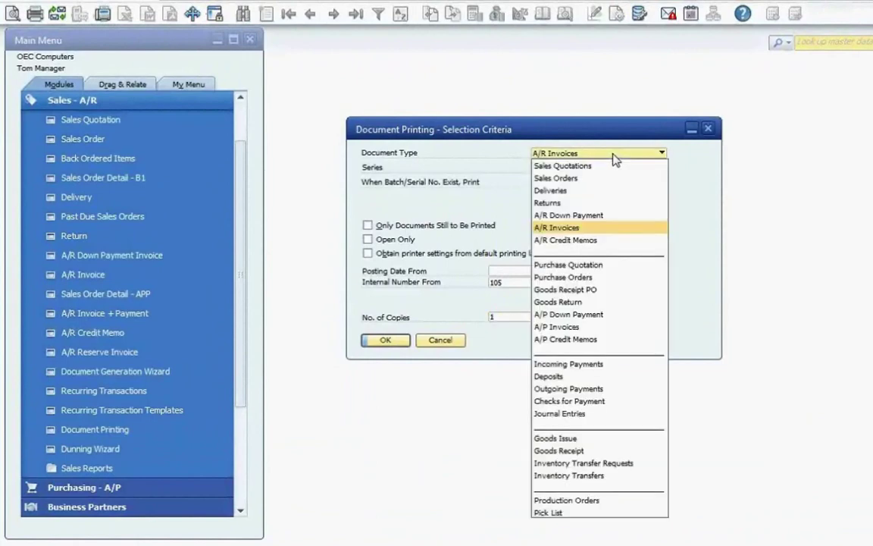
left_click(614, 157)
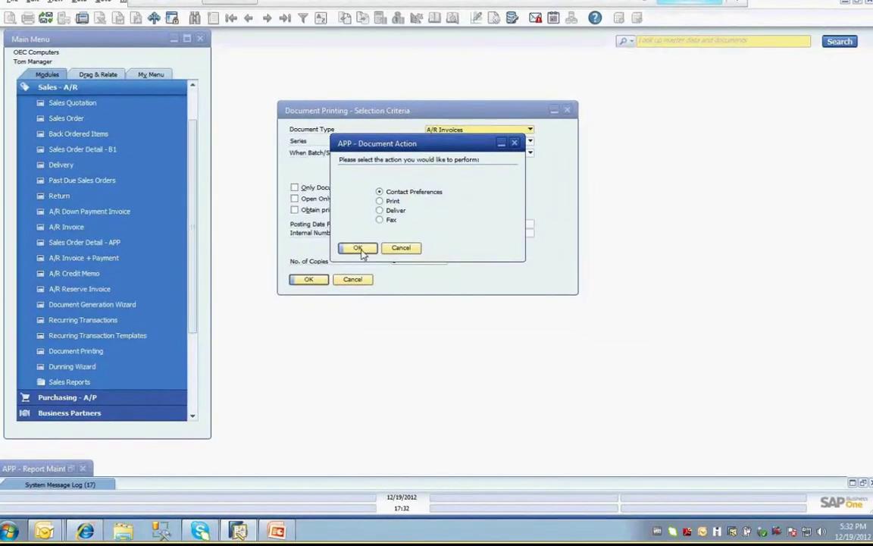
left_click(359, 248)
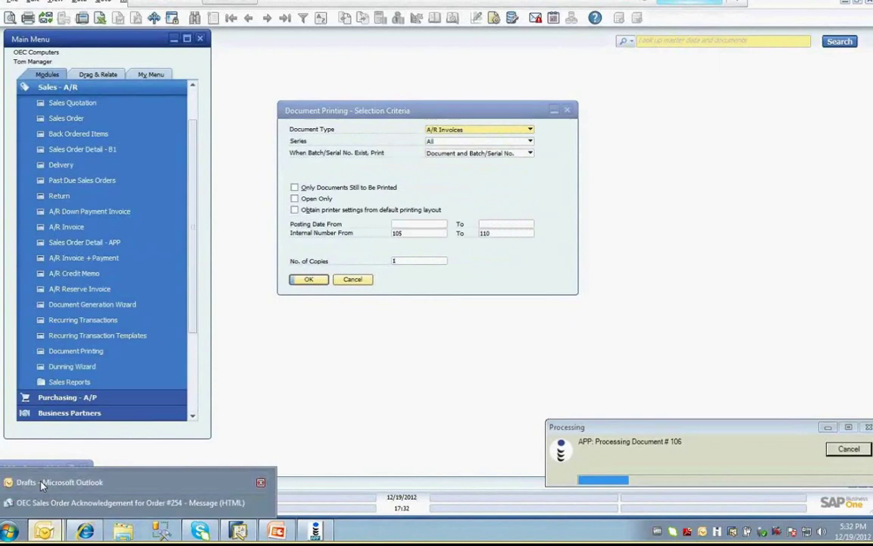
In Outlook Drafts, open the generated invoice 106 email for $6360.00, then close it
left_click(42, 482)
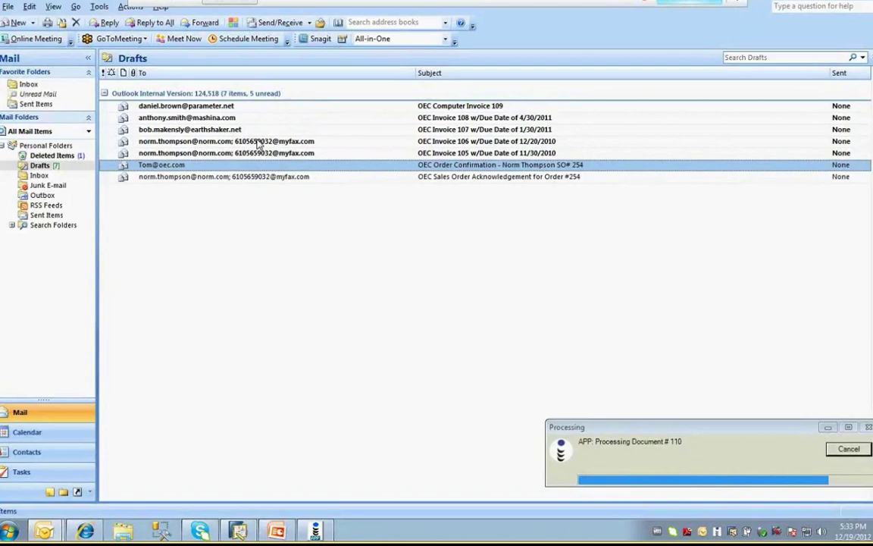
double_click(258, 142)
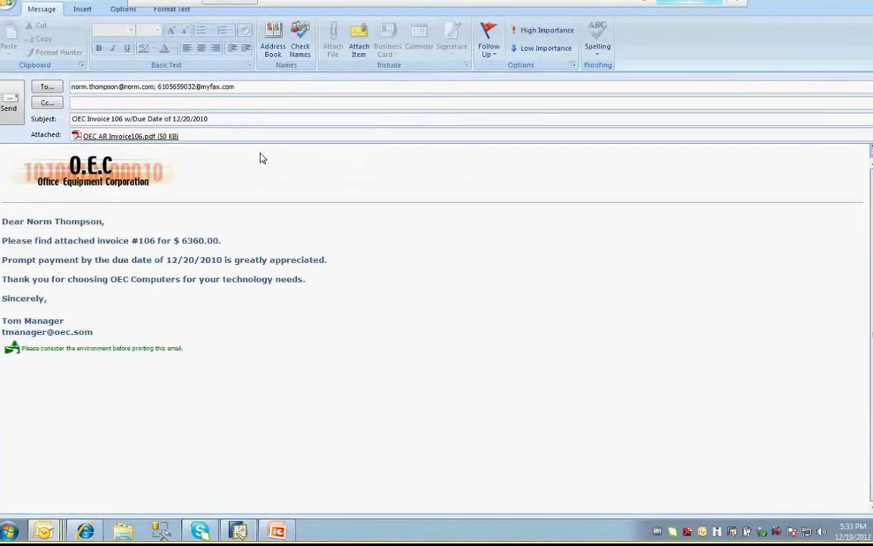
key("Escape")
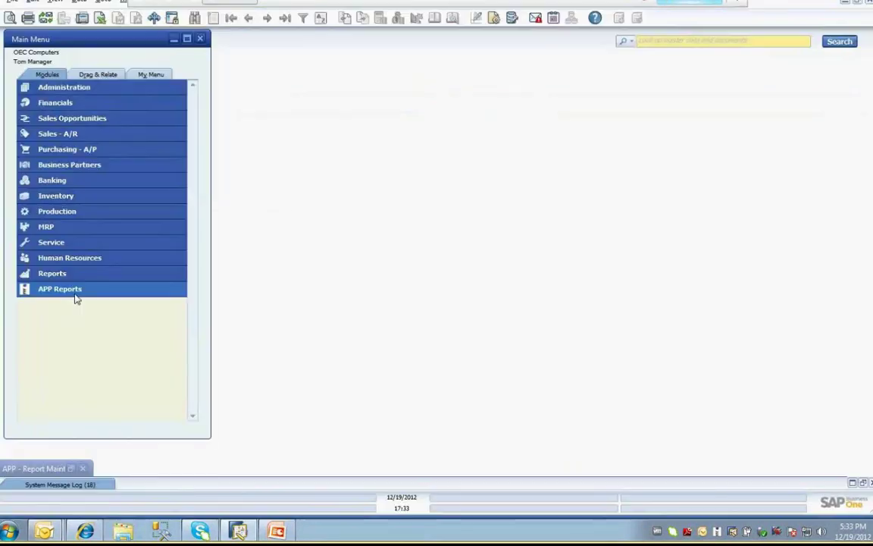
Expand APP Reports and its Advanced Delivery Definitions folder in a taller main menu
left_click(74, 292)
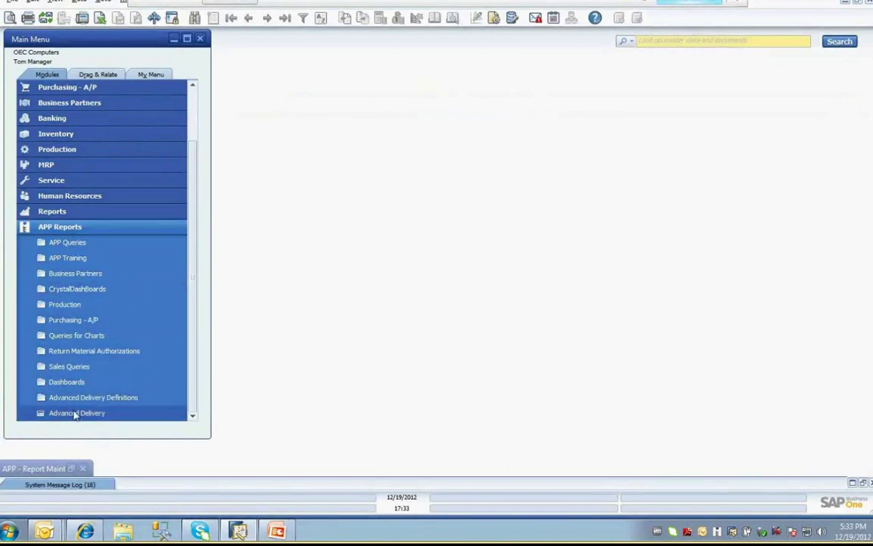
left_click_drag(95, 438, 96, 448)
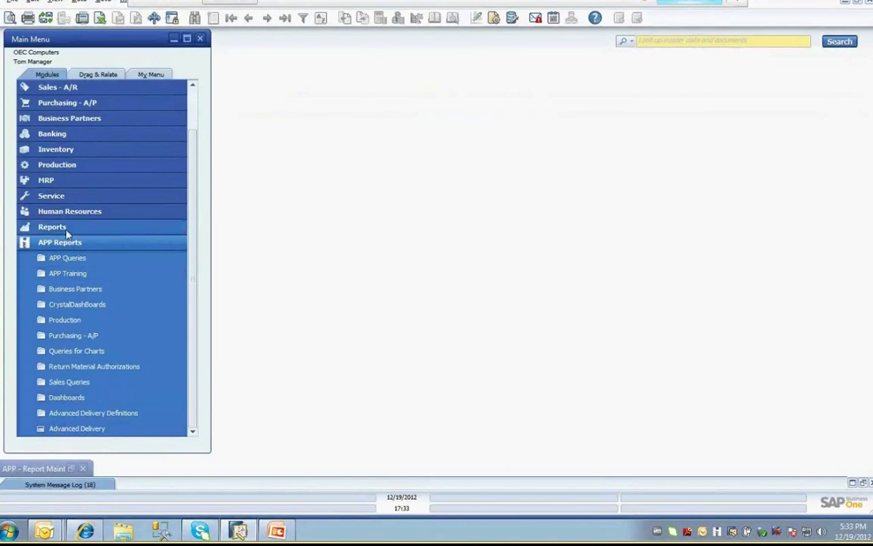
left_click(93, 412)
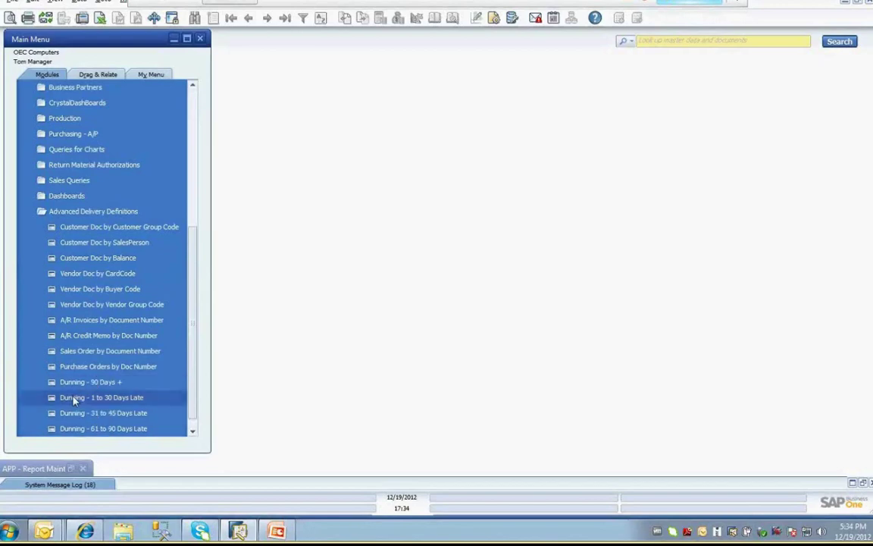
Open Dunning - 90 Days + and keep its DaysLate filter with a blank relationship
double_click(90, 382)
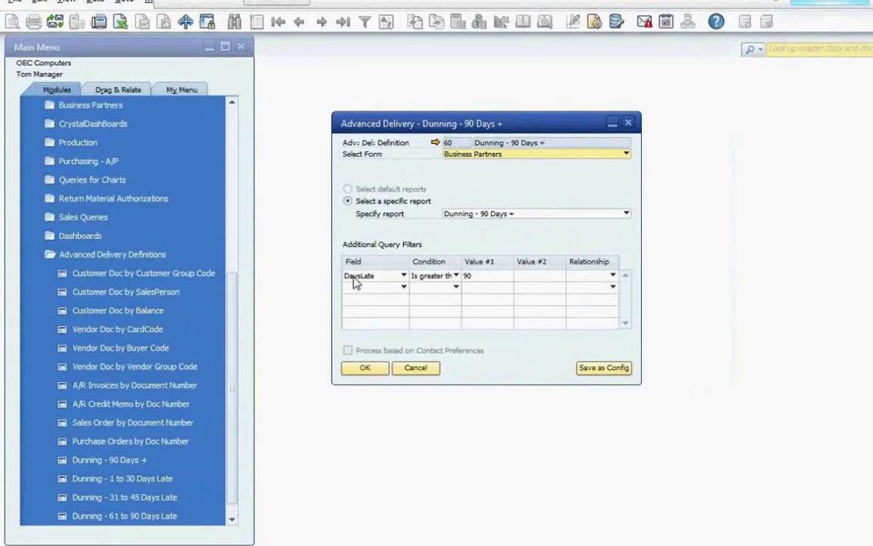
left_click(367, 279)
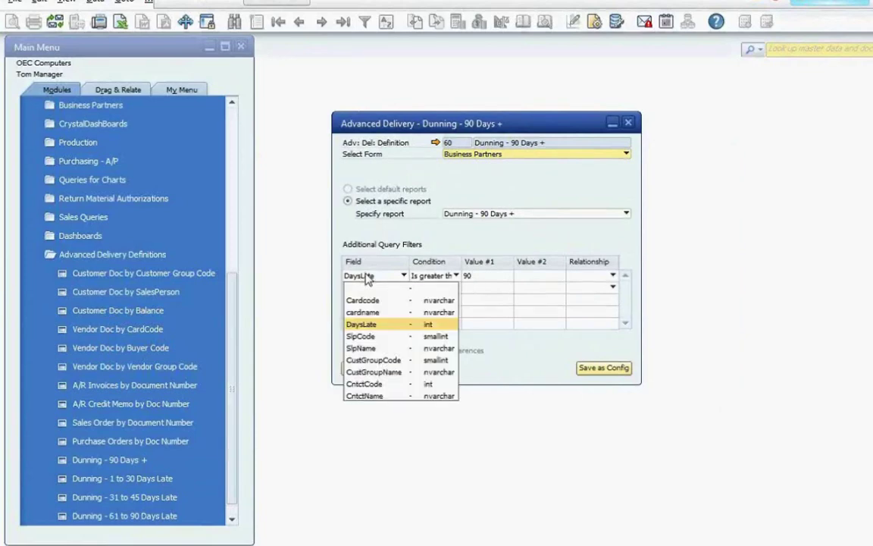
left_click(367, 279)
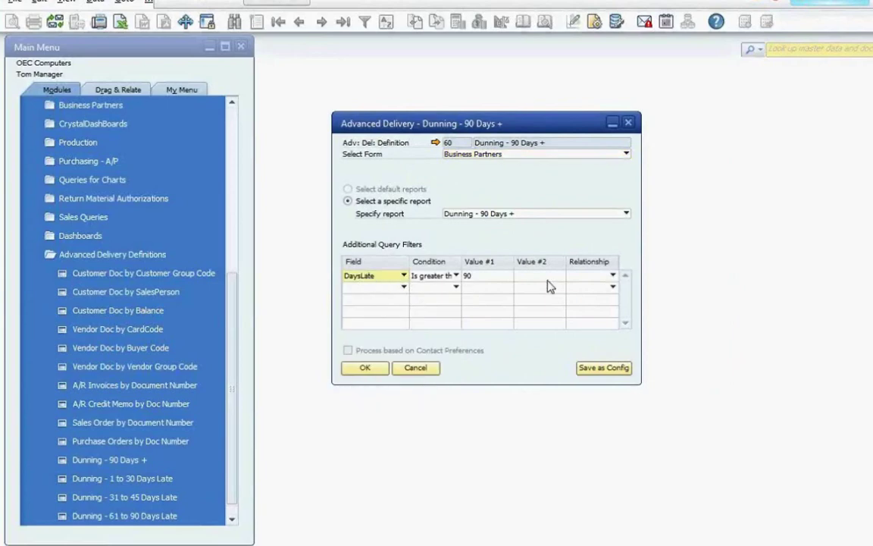
left_click(594, 278)
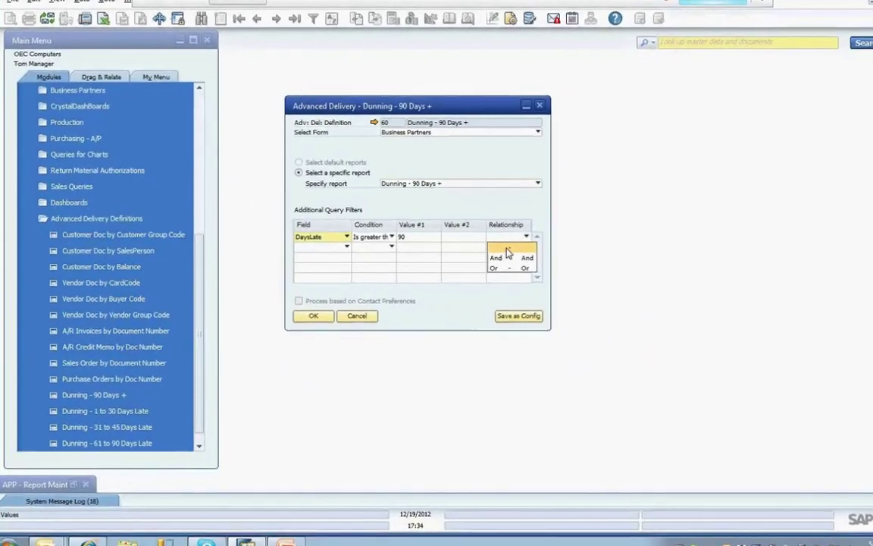
left_click(594, 286)
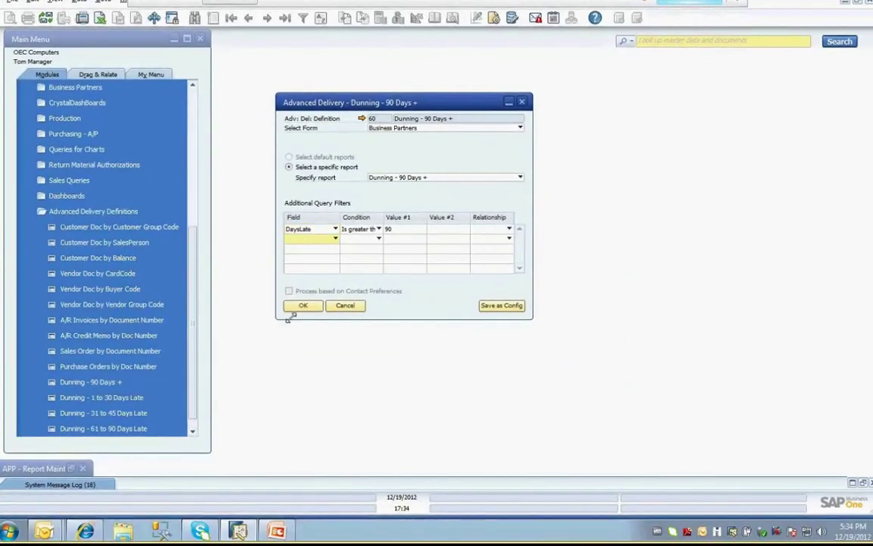
List overdue customers, exclude C20000, C30000, C60000 and both CCust2 rows, and deliver dunning letters
left_click(302, 305)
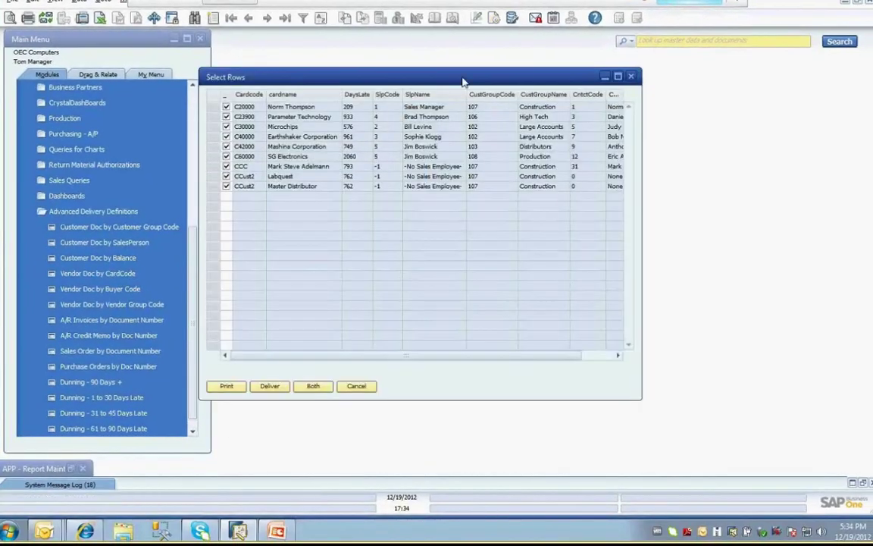
double_click(461, 78)
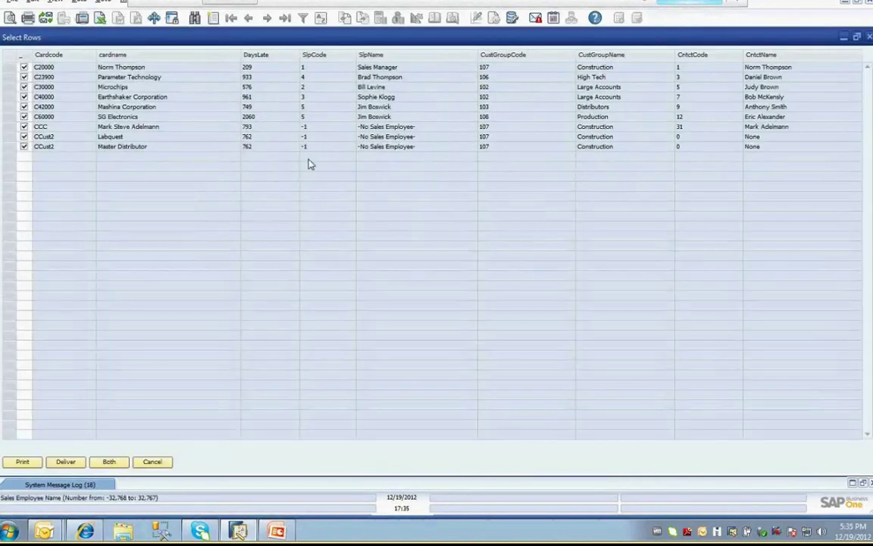
left_click(23, 67)
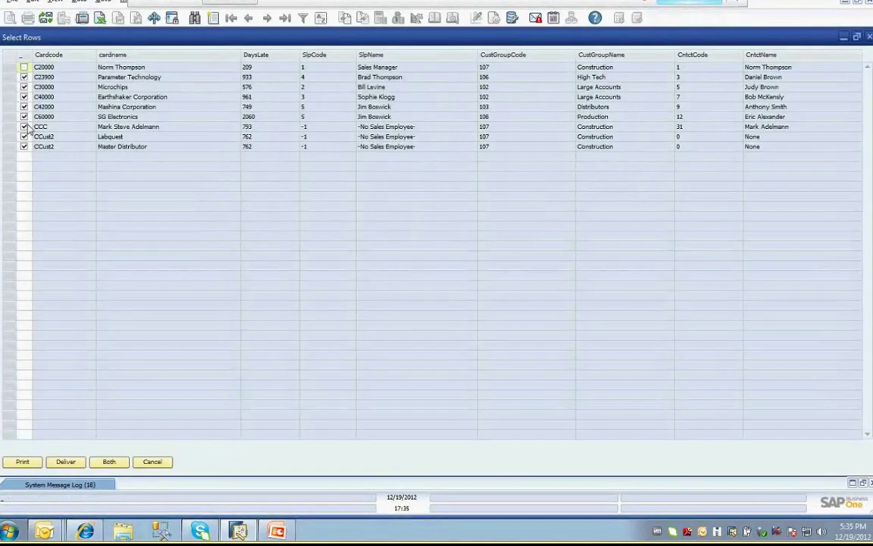
left_click(23, 86)
left_click(23, 116)
left_click(24, 146)
left_click(24, 147)
left_click(23, 136)
left_click(65, 463)
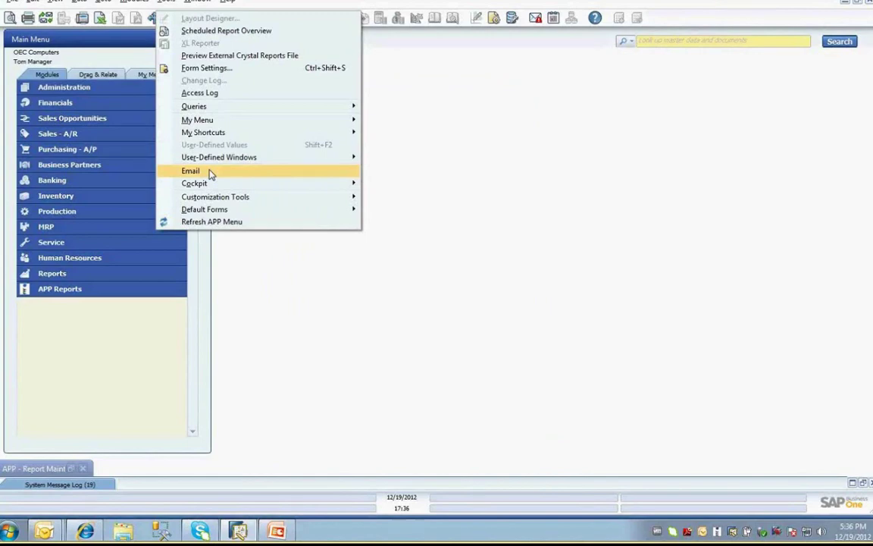
Address a new email to the first company user, switching the address book from C20000 contacts to Users
left_click(210, 172)
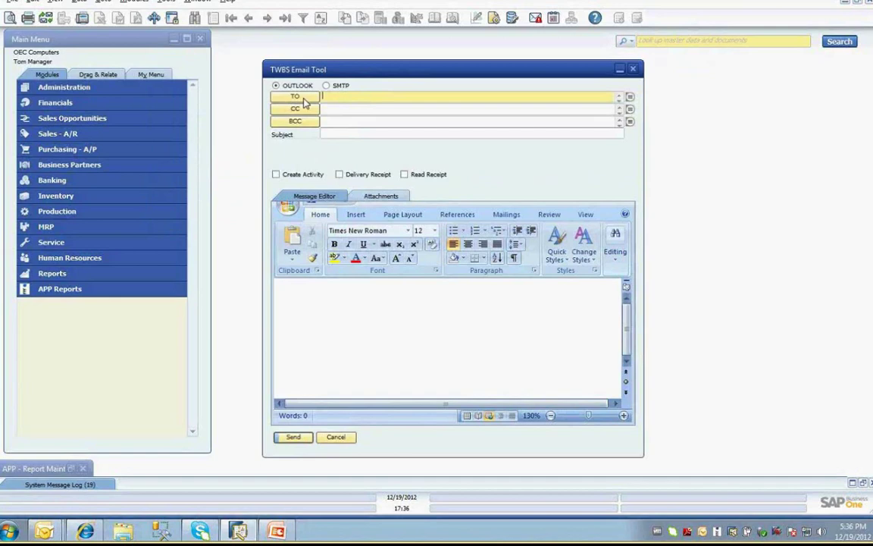
left_click(629, 98)
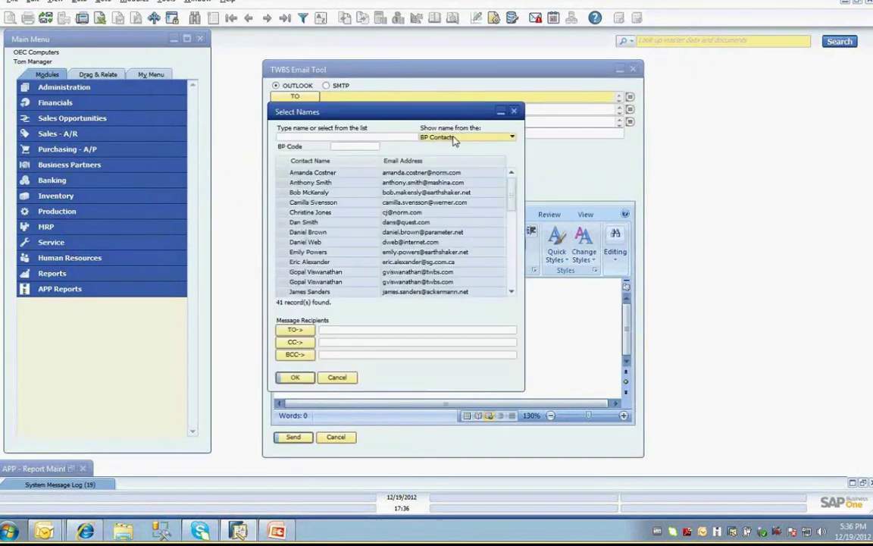
left_click(453, 139)
left_click(448, 145)
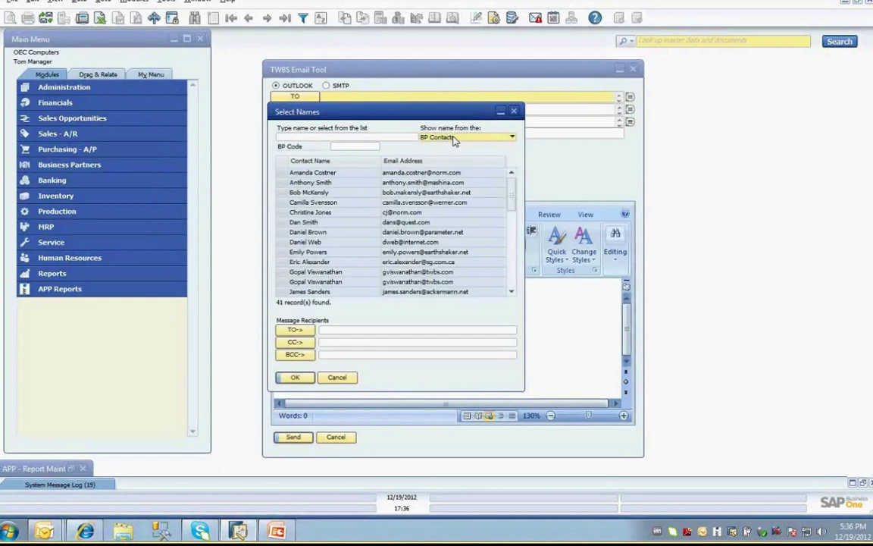
left_click(357, 147)
type("C20000")
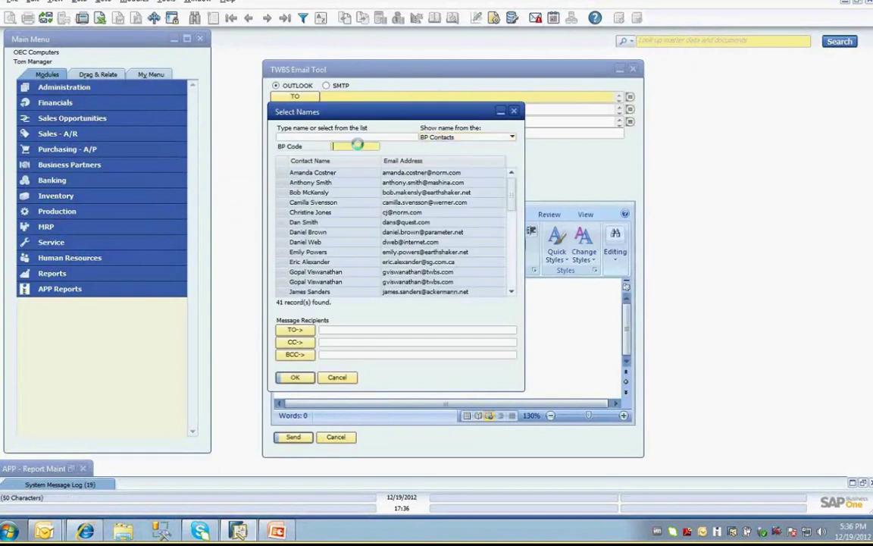
key("Tab")
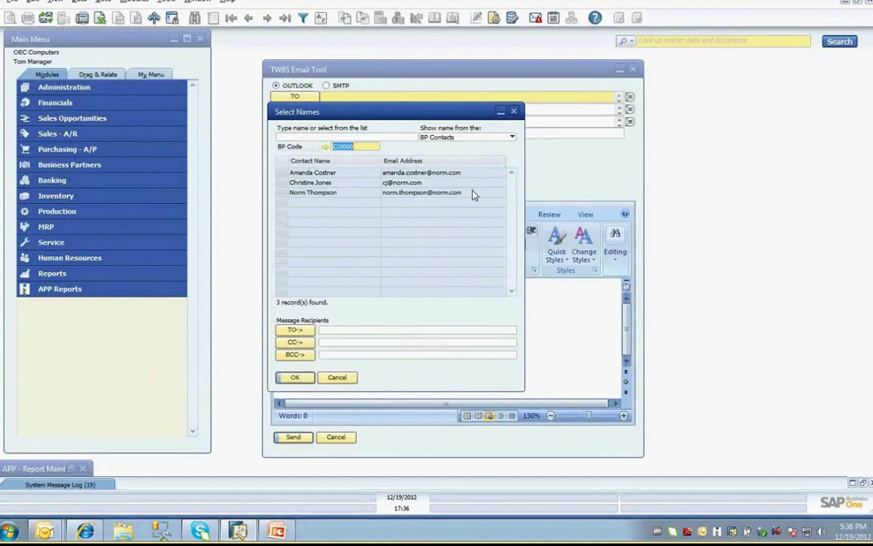
left_click(466, 137)
left_click(461, 167)
left_click(466, 137)
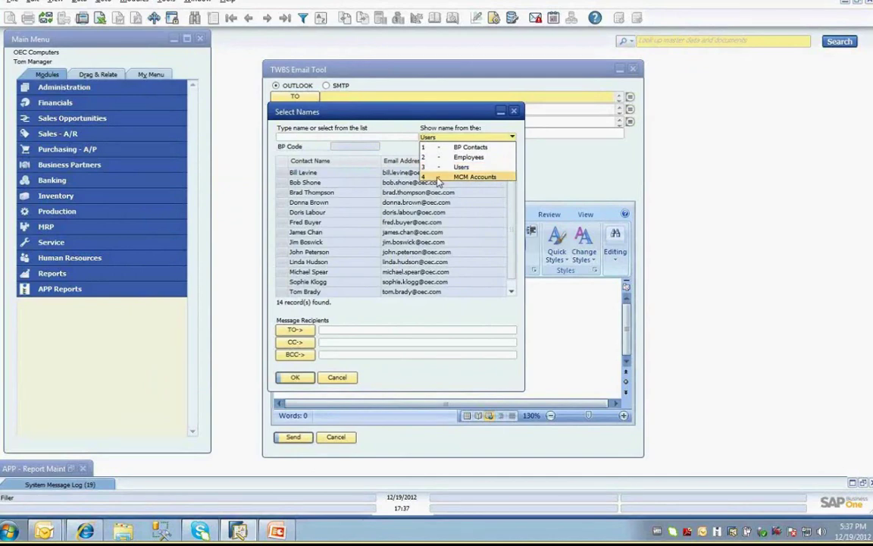
double_click(291, 185)
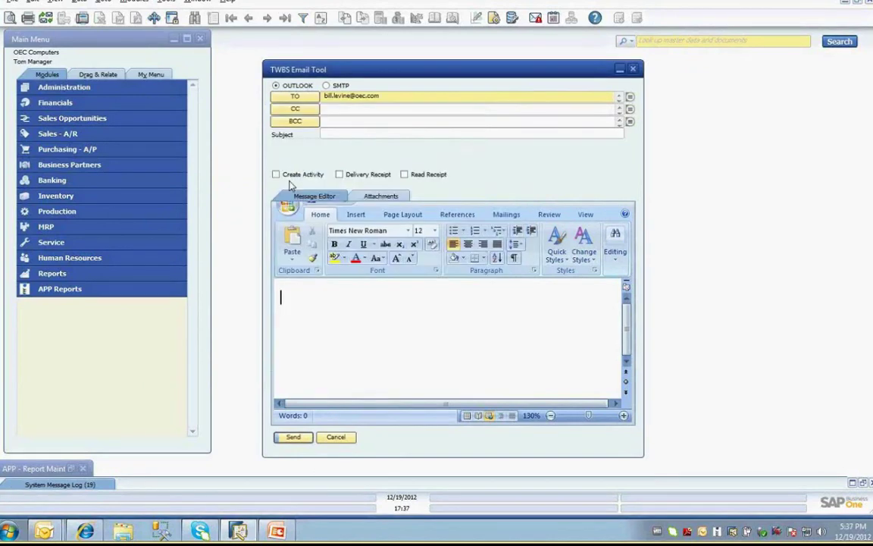
Enable activity, delivery and read receipts, then type and select a greeting to the recipient in the body
left_click(277, 174)
left_click(339, 175)
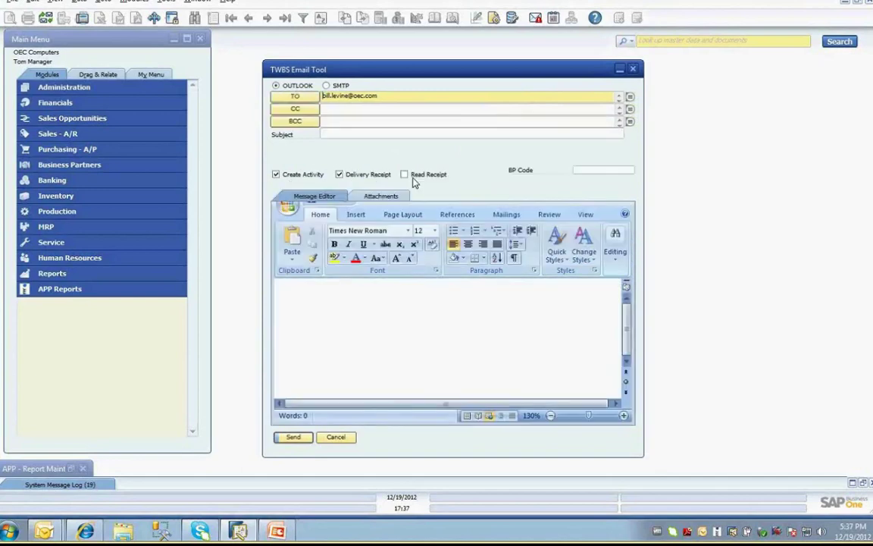
left_click(405, 175)
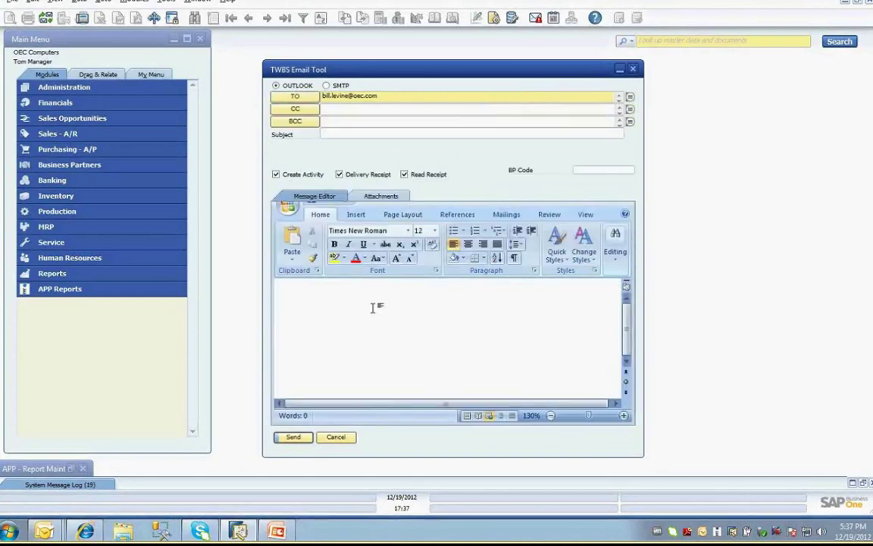
left_click(394, 316)
type("Dear Bill")
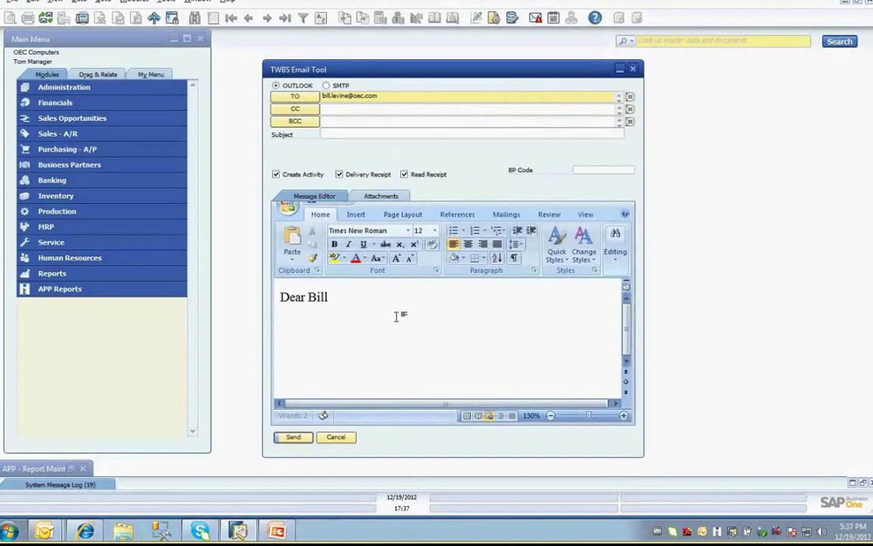
type(",")
left_click_drag(337, 295, 276, 295)
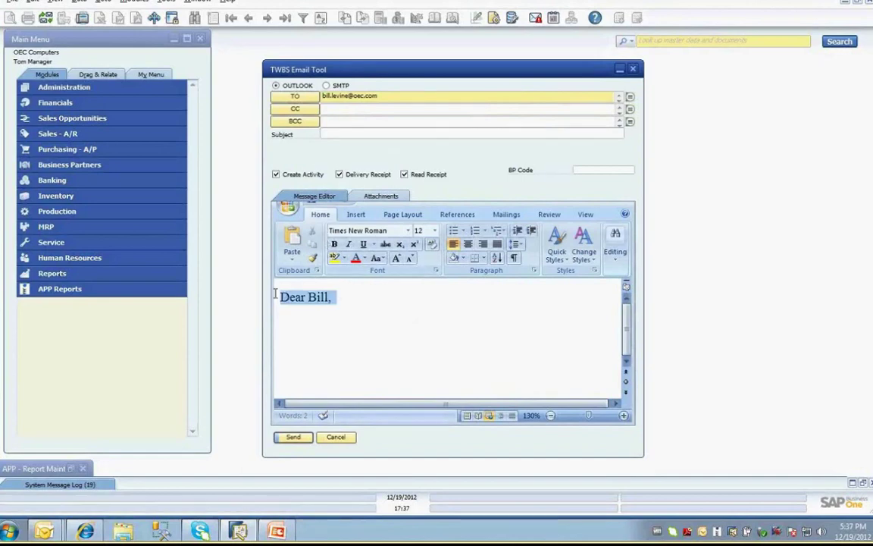
Highlight the greeting yellow, then deliver sales order 254 by email through the Sales Order 2 report
left_click(334, 258)
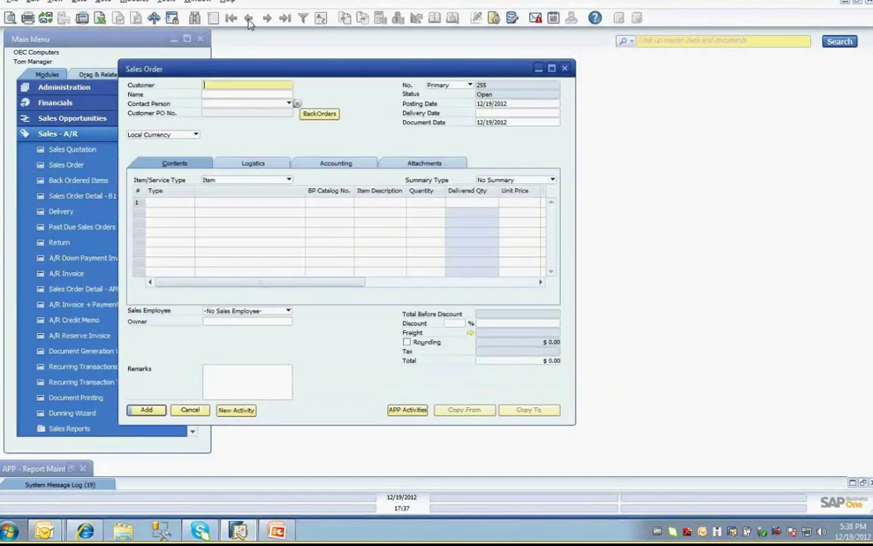
left_click(250, 23)
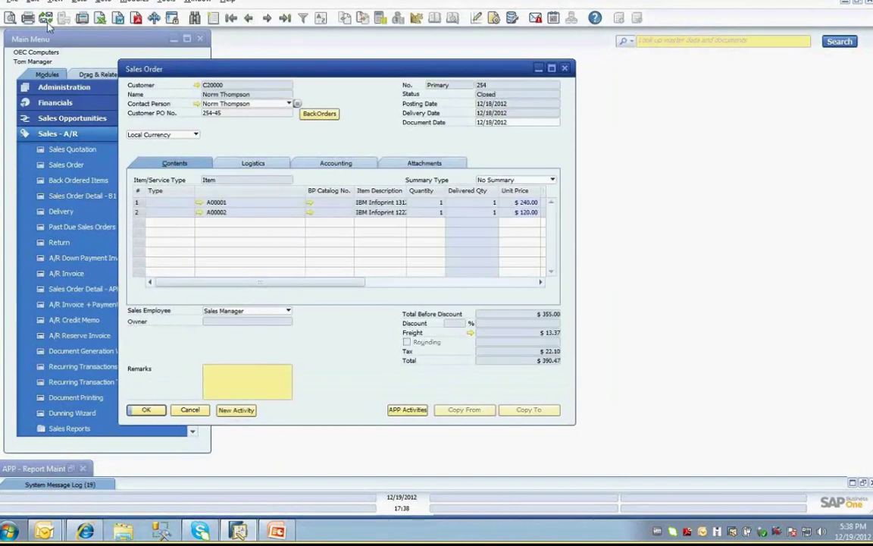
right_click(351, 105)
mouse_move(375, 146)
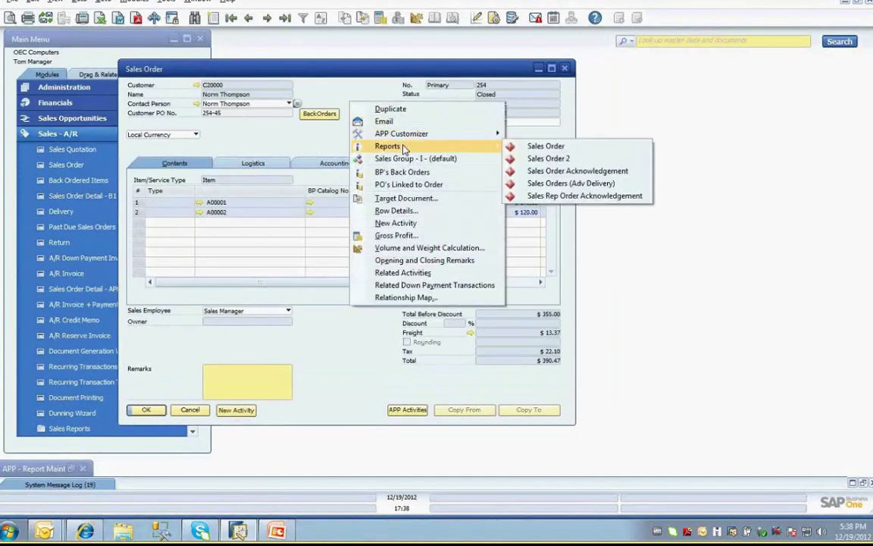
left_click(566, 159)
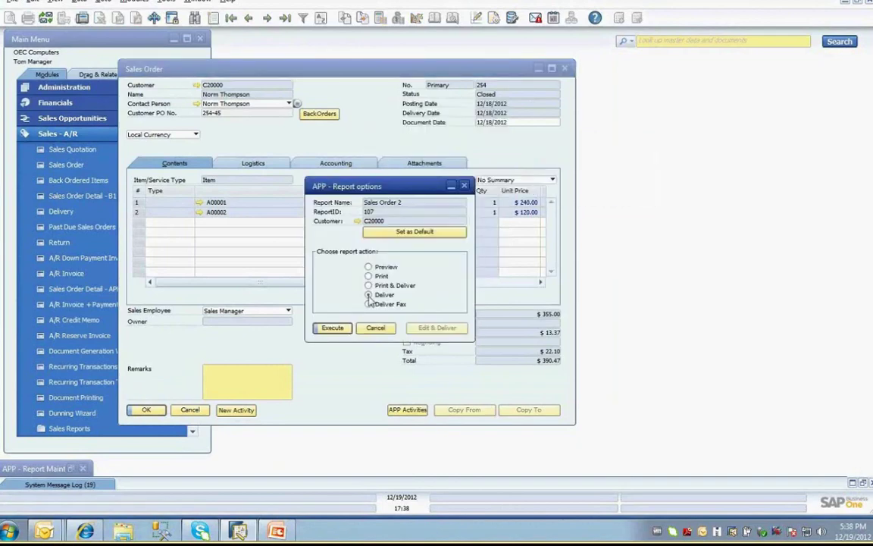
left_click(332, 327)
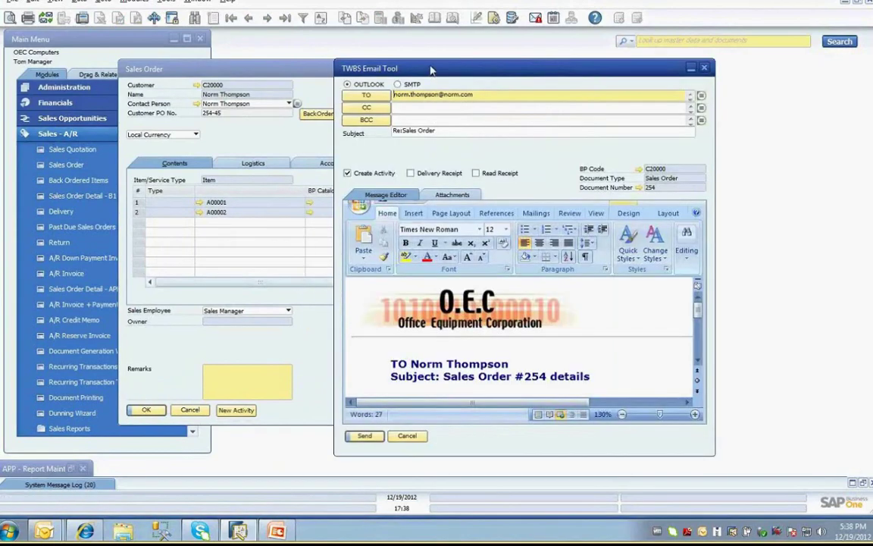
left_click_drag(429, 70, 361, 58)
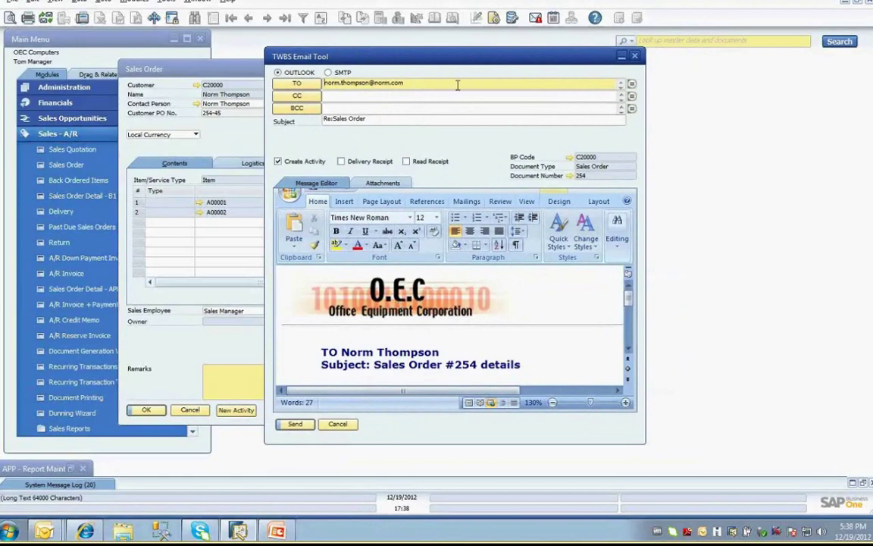
left_click_drag(413, 82, 266, 66)
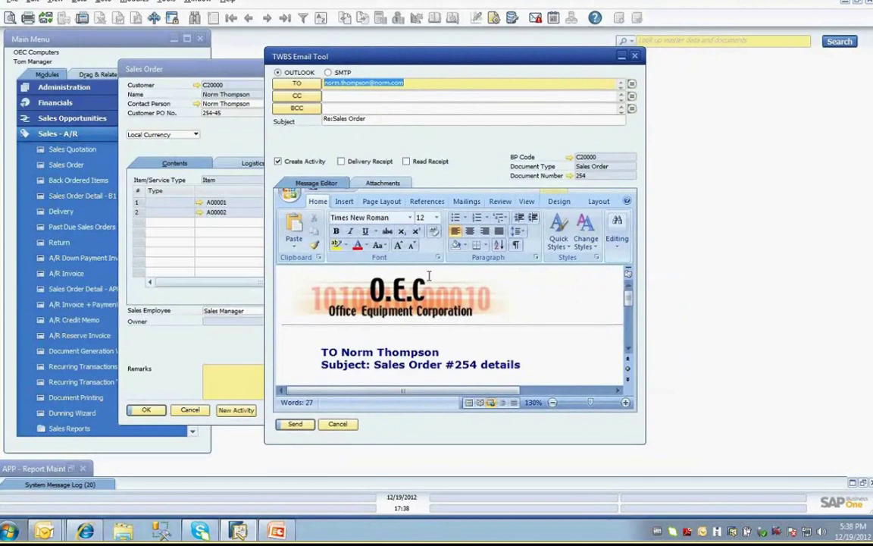
scroll(429, 277, "down", 3)
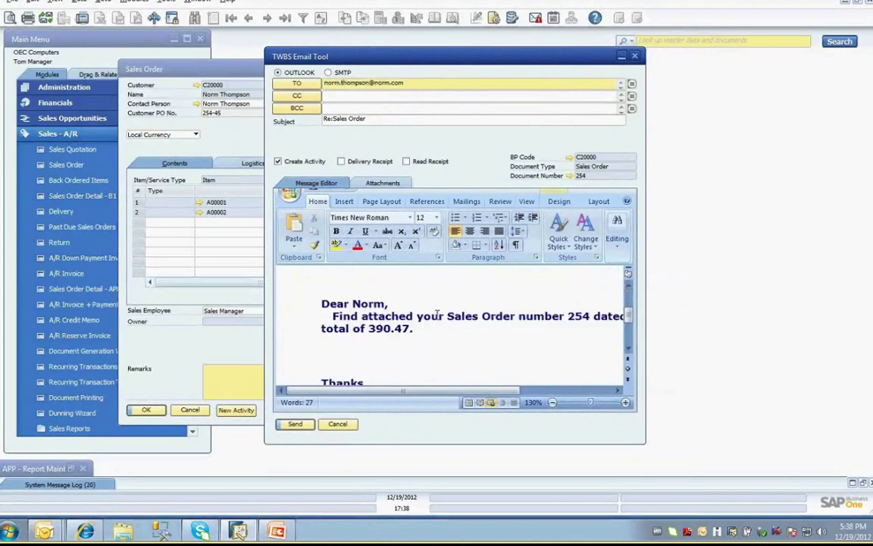